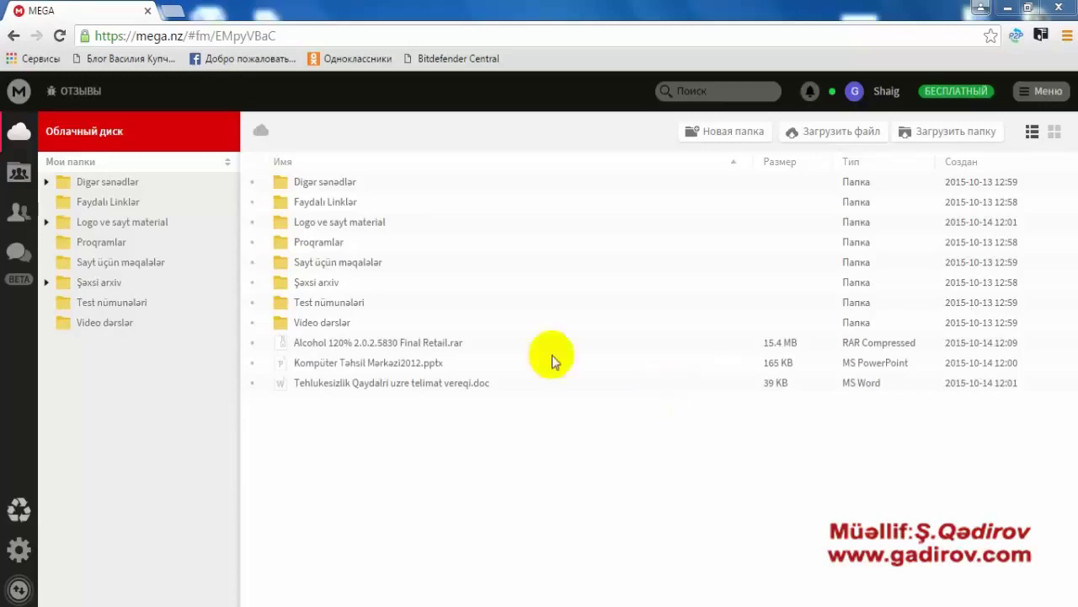
Request a sharing link for the pptx file, but decline the copyright warning.
{"action": "right_click", "coordinate": [429, 369]}
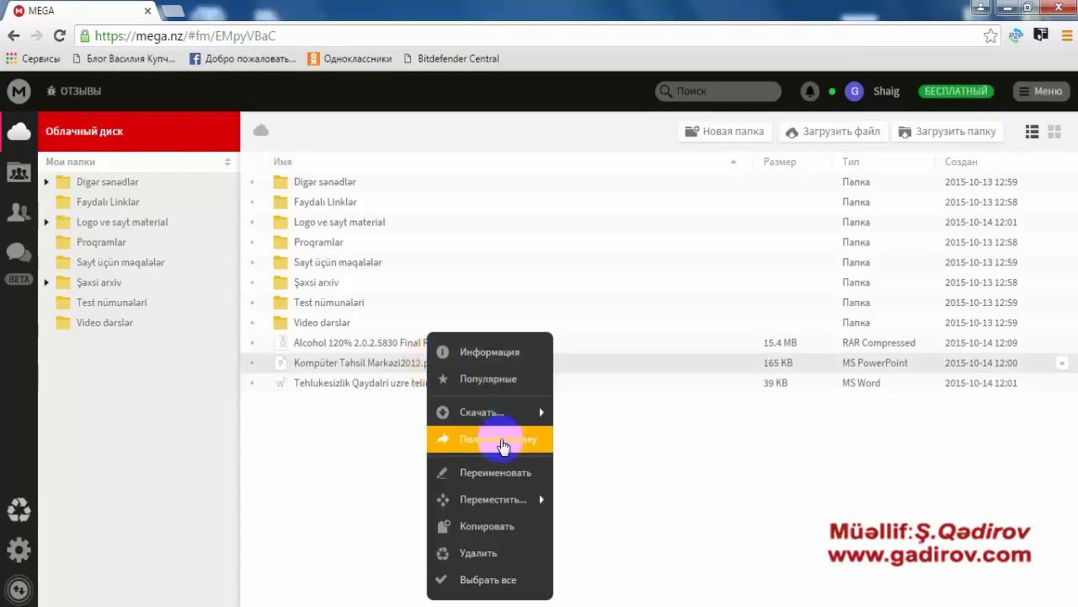
{"action": "left_click", "coordinate": [503, 439]}
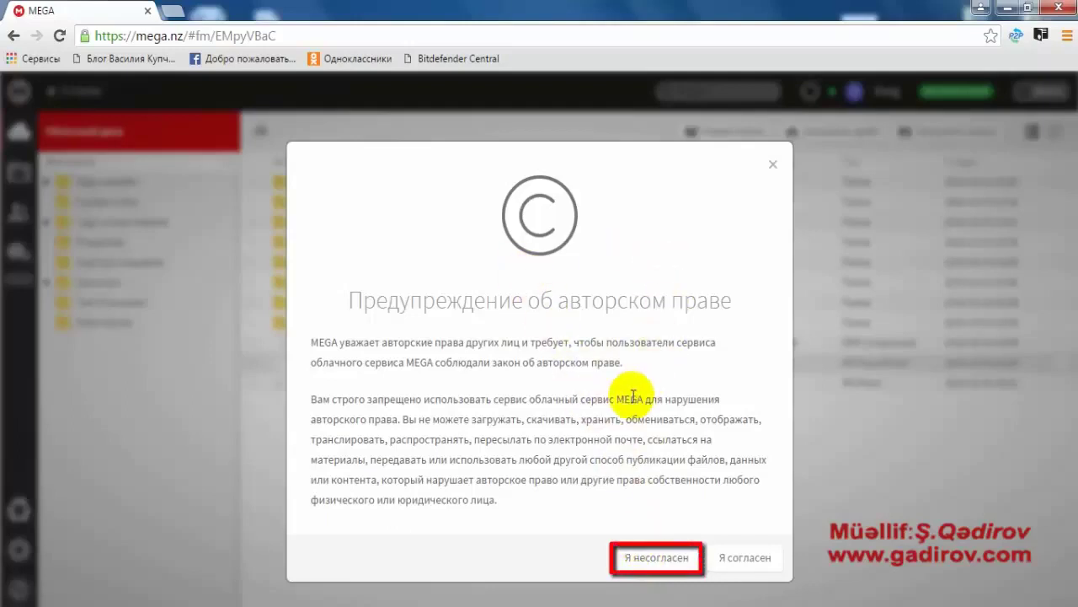
{"action": "left_click", "coordinate": [642, 561]}
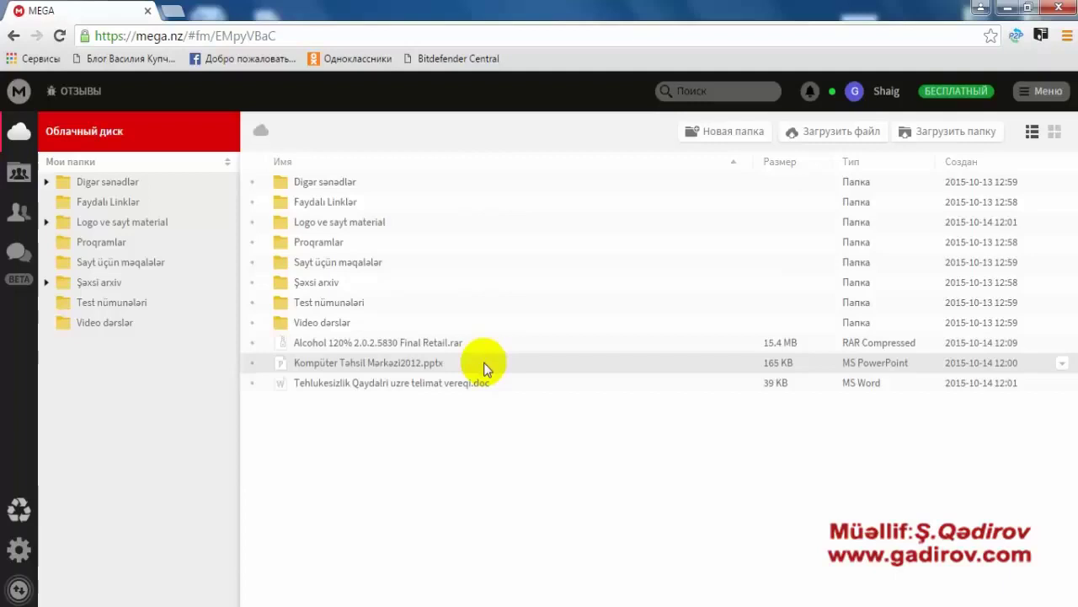
Request the pptx file's link again, accept the copyright terms, and copy the link.
{"action": "right_click", "coordinate": [434, 371]}
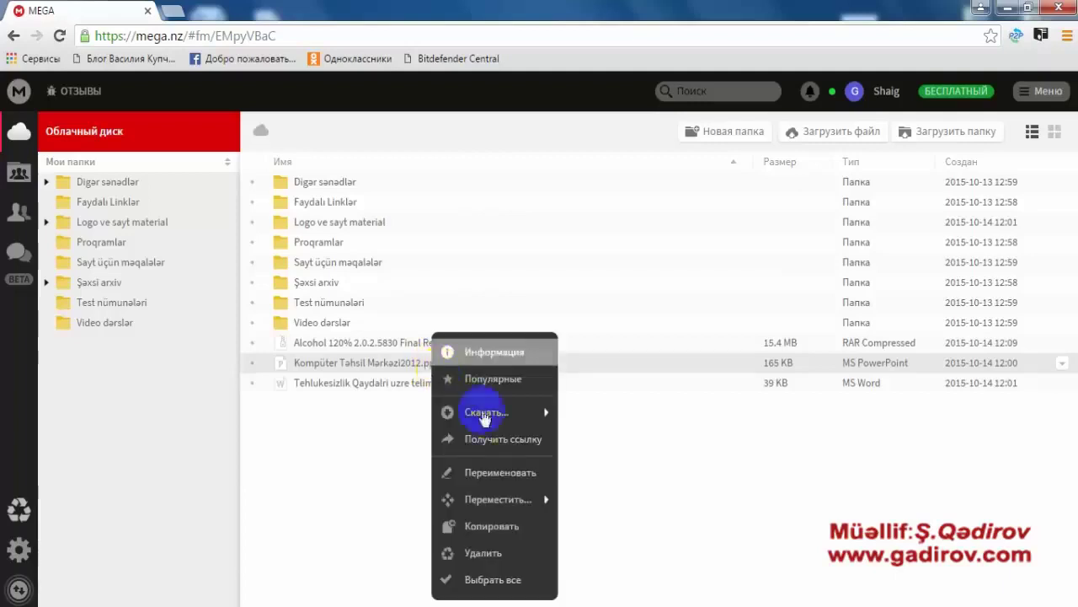
{"action": "left_click", "coordinate": [502, 439]}
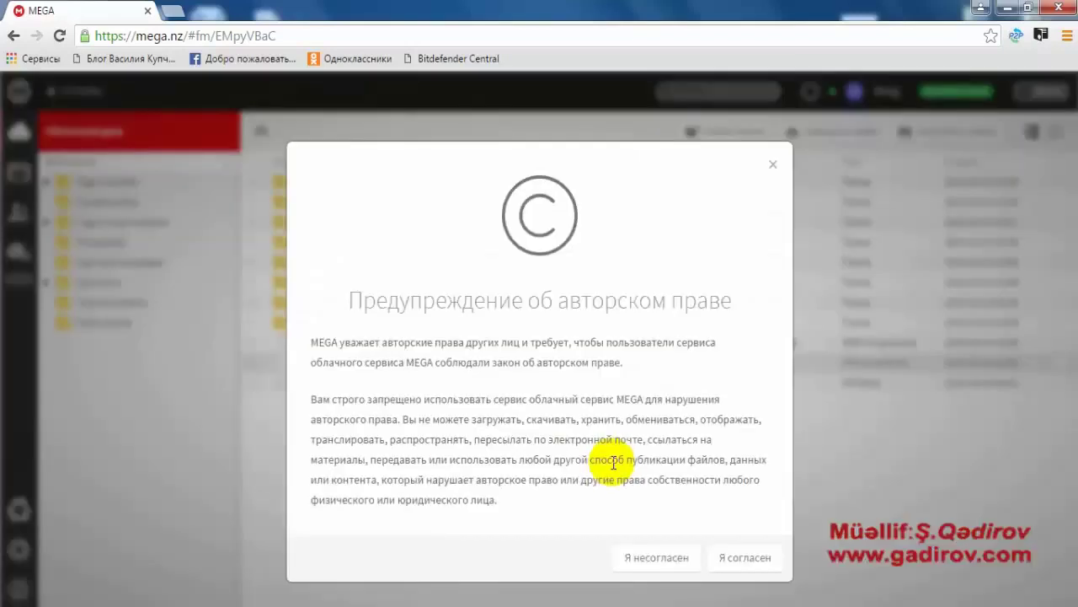
{"action": "left_click", "coordinate": [745, 561]}
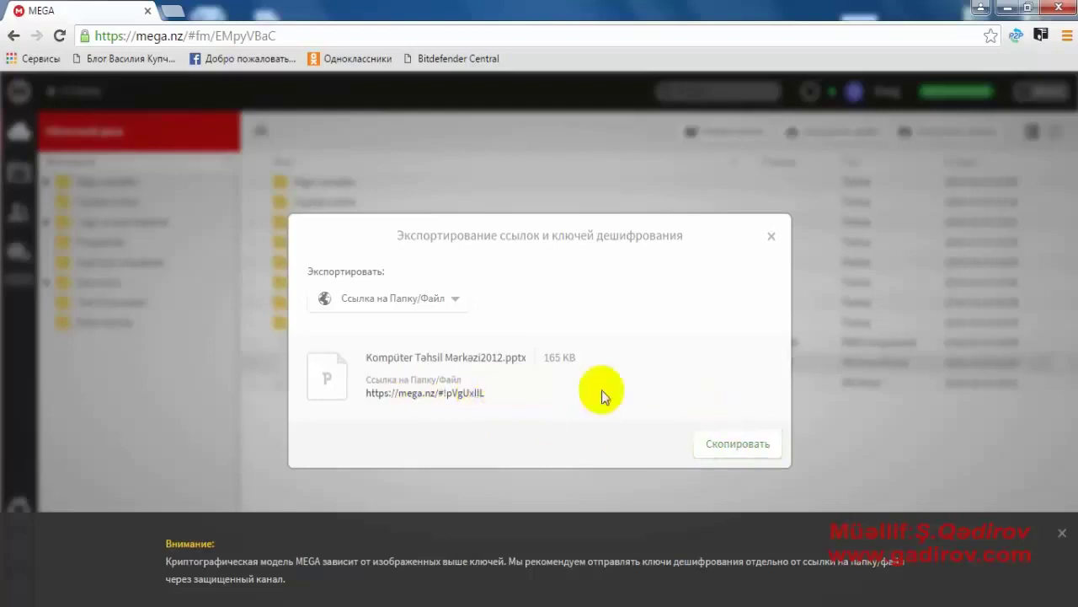
{"action": "left_click", "coordinate": [733, 452]}
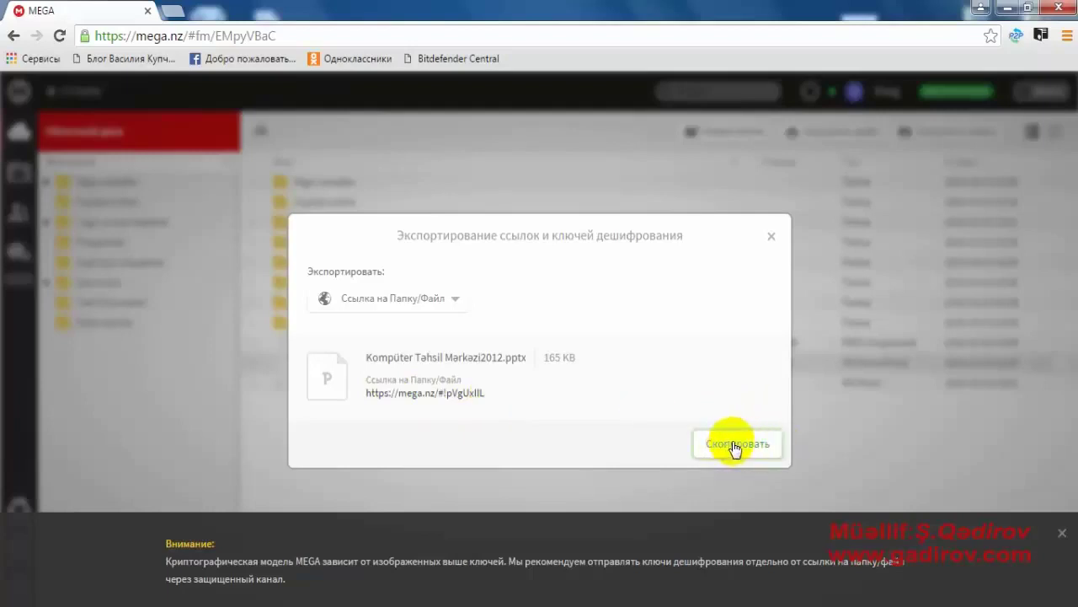
{"action": "left_click", "coordinate": [735, 447]}
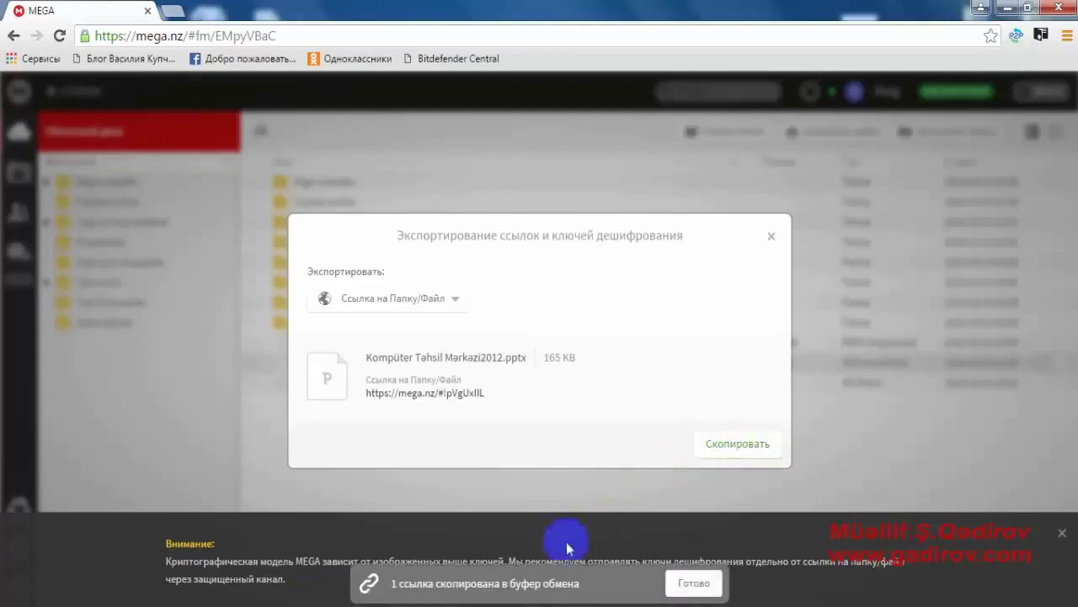
Paste the copied pptx link into a new browser tab to reach the decryption-key prompt.
{"action": "left_click", "coordinate": [694, 581]}
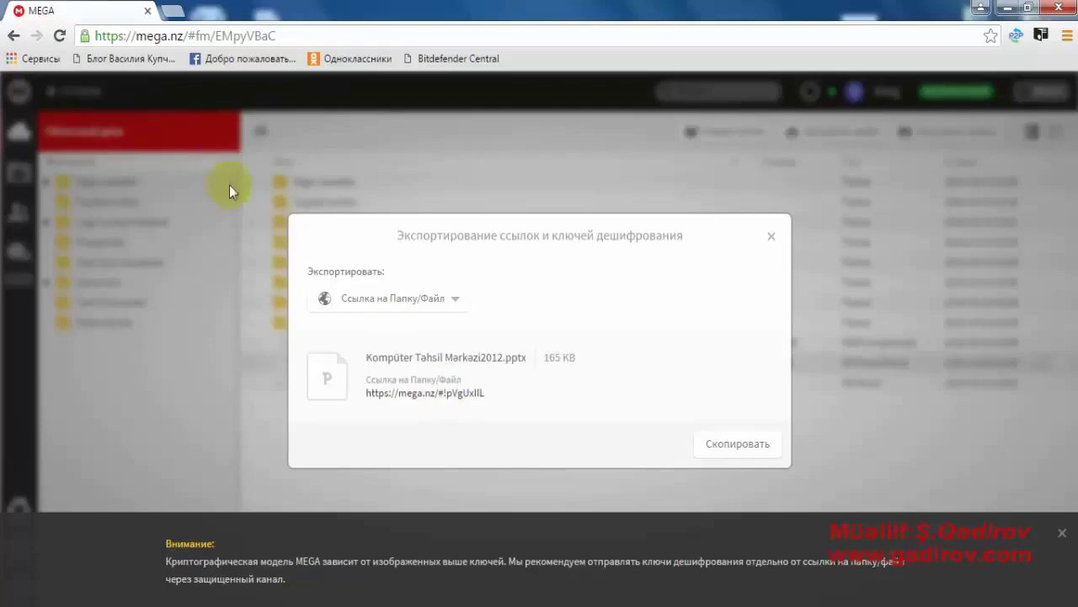
{"action": "left_click", "coordinate": [173, 13]}
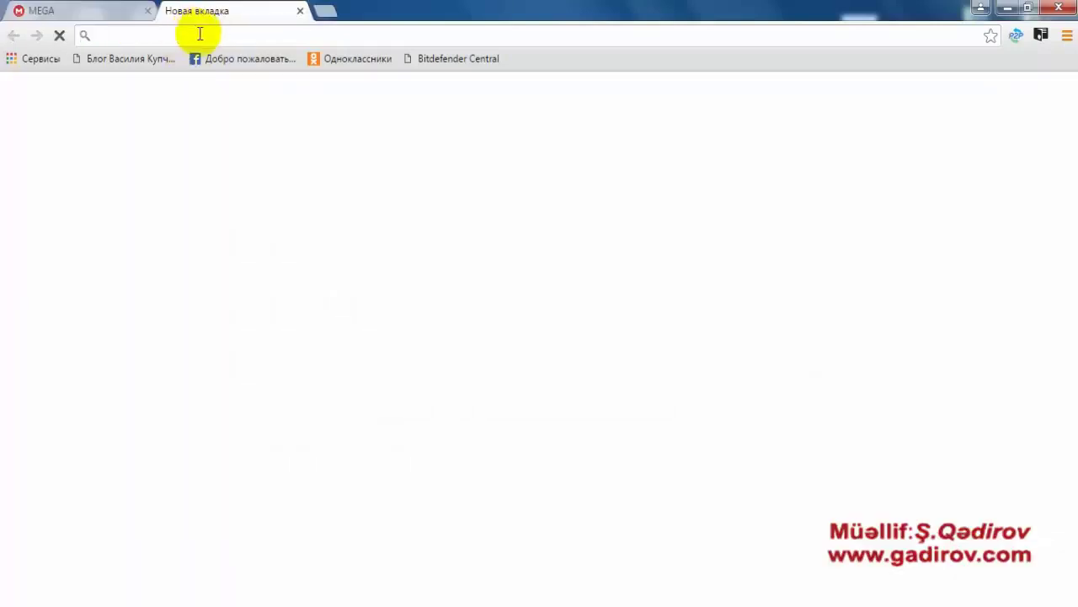
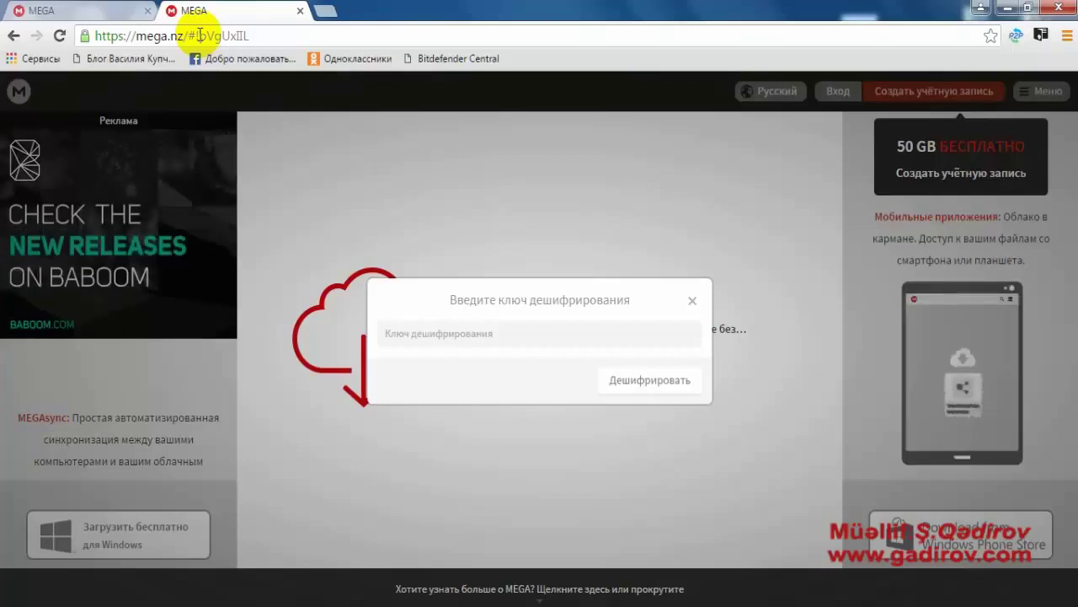
Copy the pptx file's decryption key from the export dialog and paste it into the second tab's key field.
{"action": "left_click", "coordinate": [84, 12]}
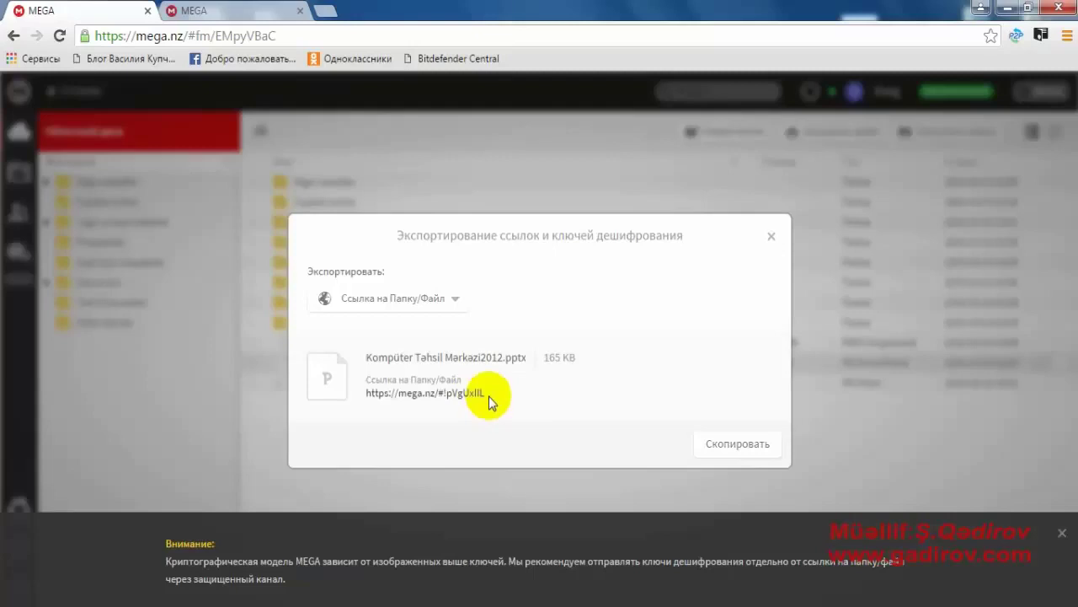
{"action": "left_click", "coordinate": [451, 307]}
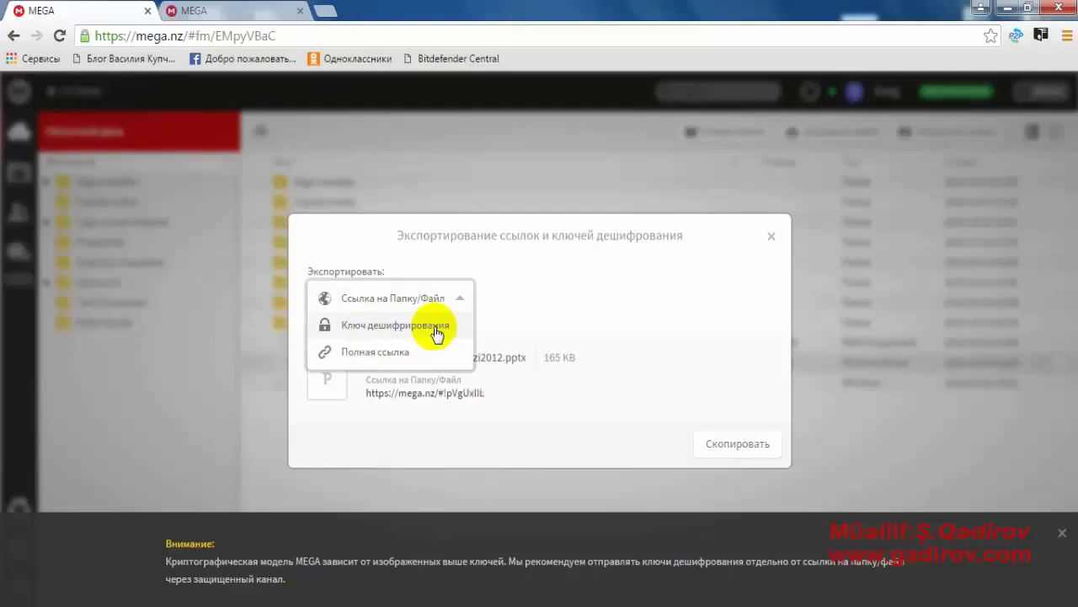
{"action": "left_click", "coordinate": [436, 334]}
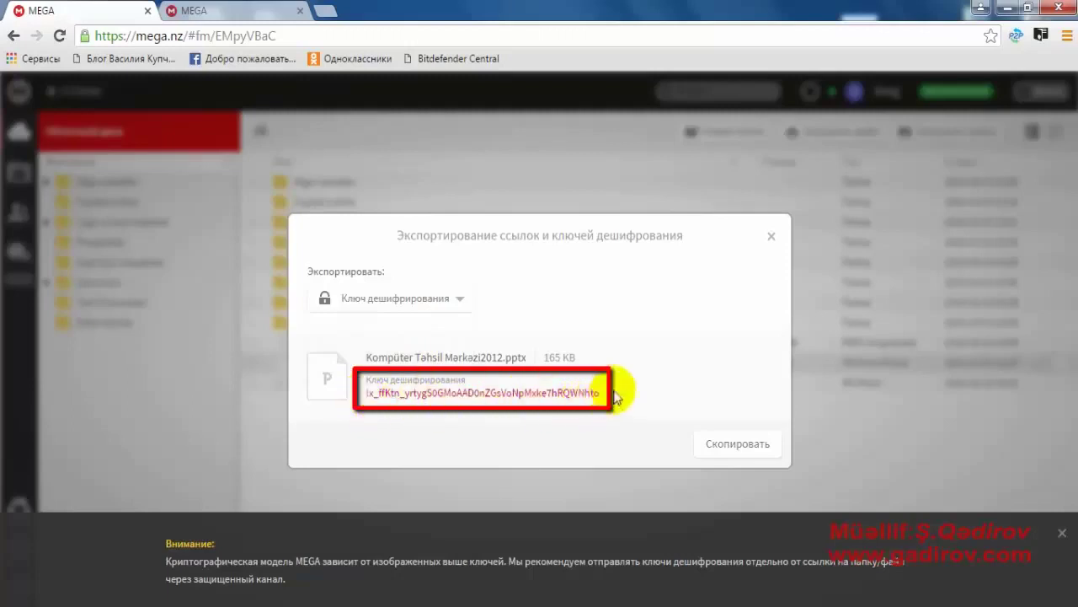
{"action": "left_click", "coordinate": [722, 449]}
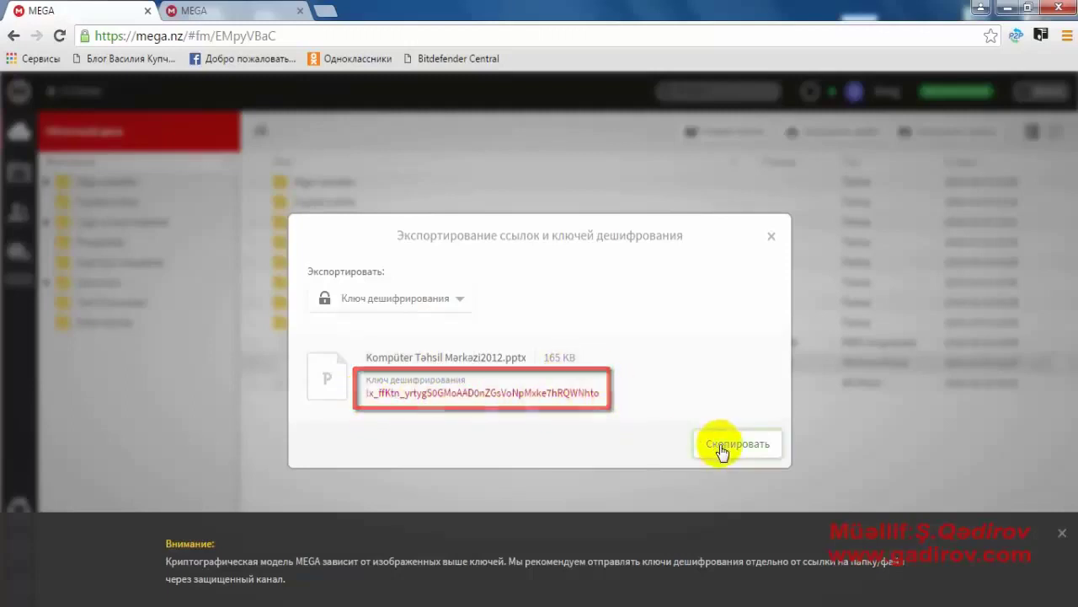
{"action": "left_click", "coordinate": [272, 10]}
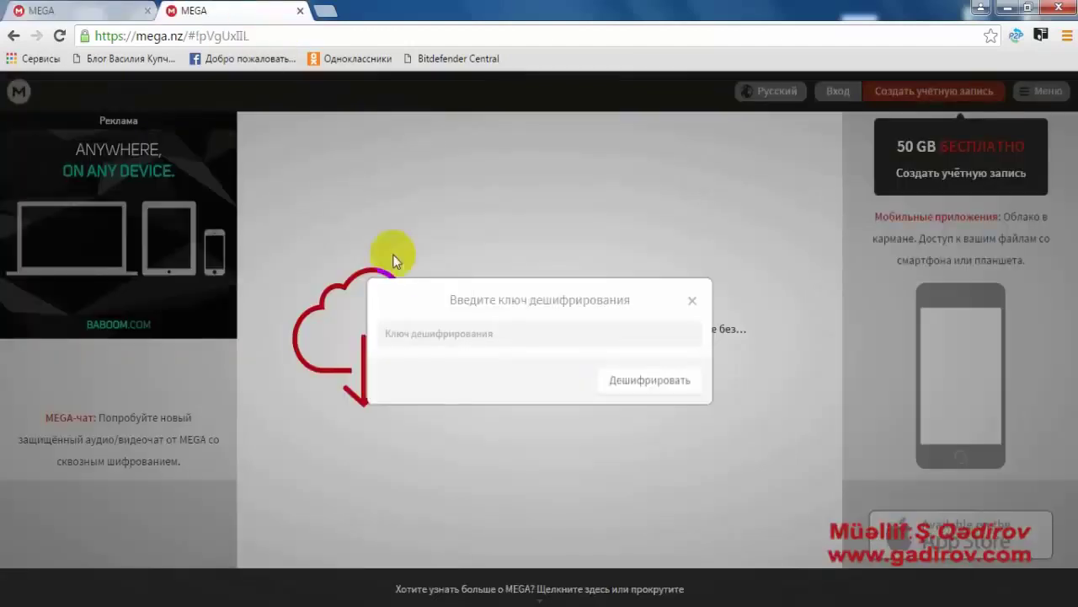
{"action": "left_click", "coordinate": [474, 332]}
{"action": "key", "text": "ctrl+v"}
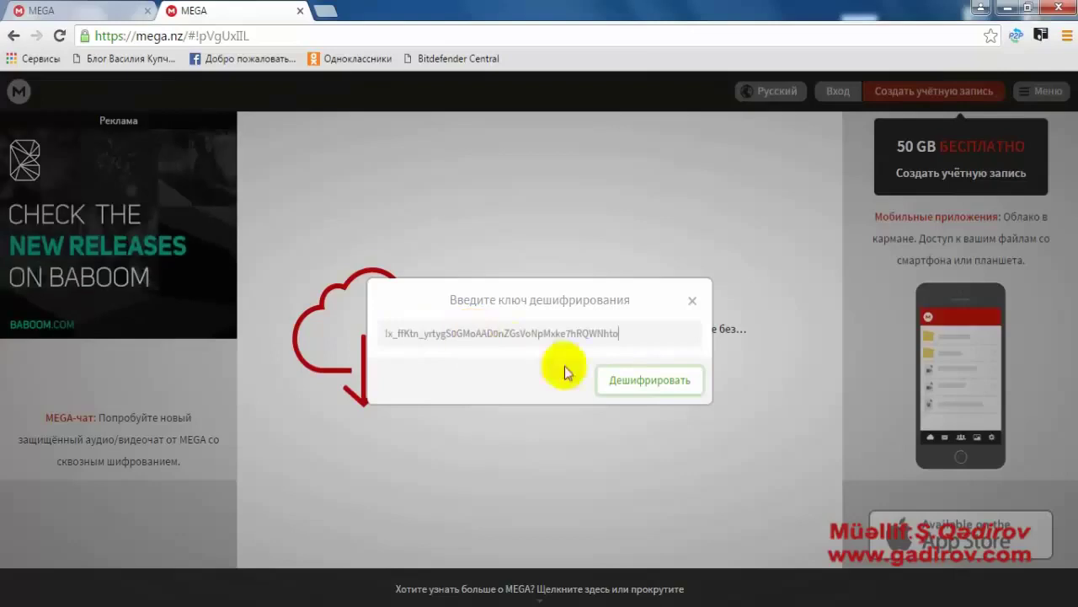
Decrypt Kompüter Təhsil Mərkəzi2012.pptx, download it (165 KB) through the browser, then close the tab.
{"action": "left_click", "coordinate": [640, 389]}
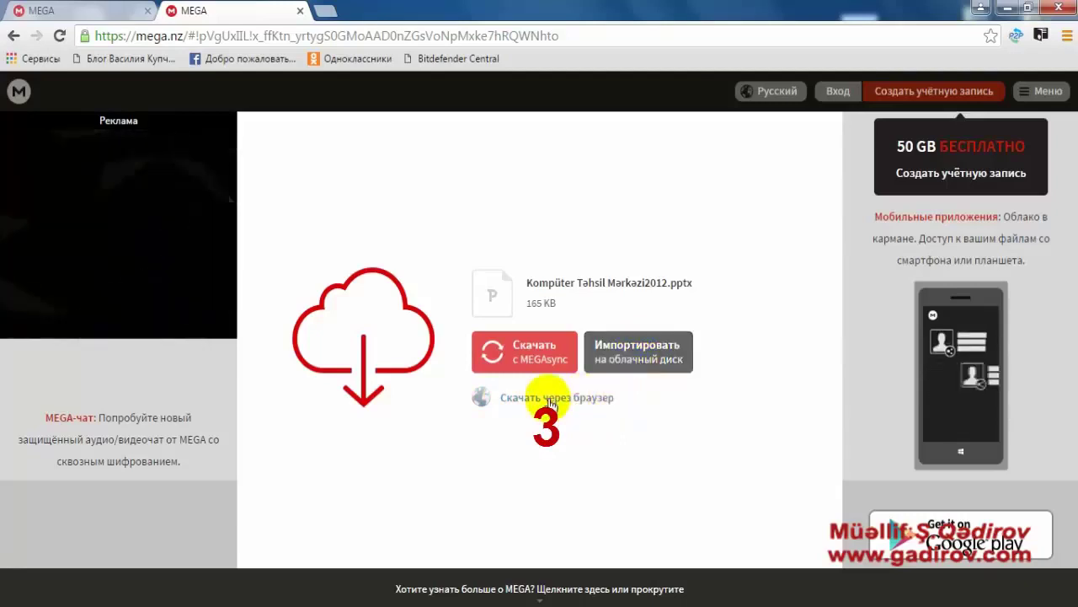
{"action": "left_click", "coordinate": [599, 401]}
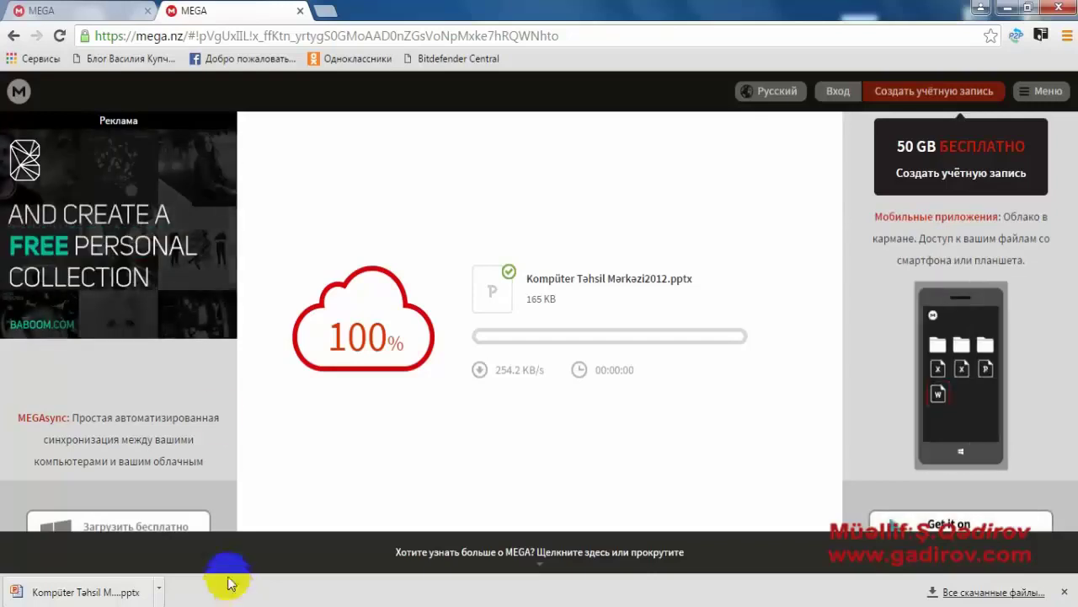
{"action": "left_click", "coordinate": [296, 14]}
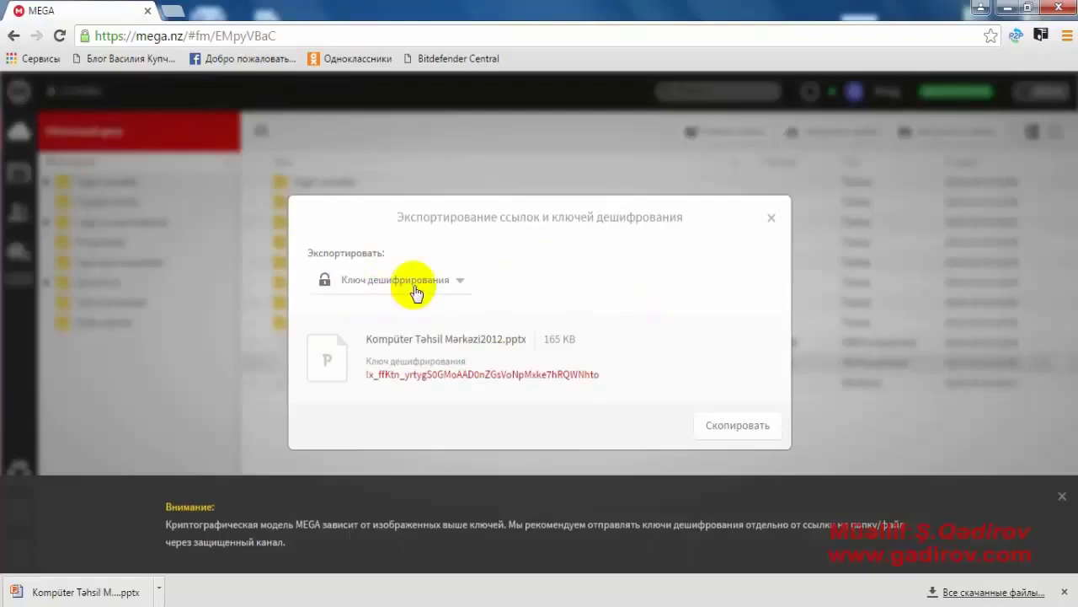
Switch the export to Полная ссылка (full link with key) and copy the pptx link.
{"action": "left_click", "coordinate": [458, 286]}
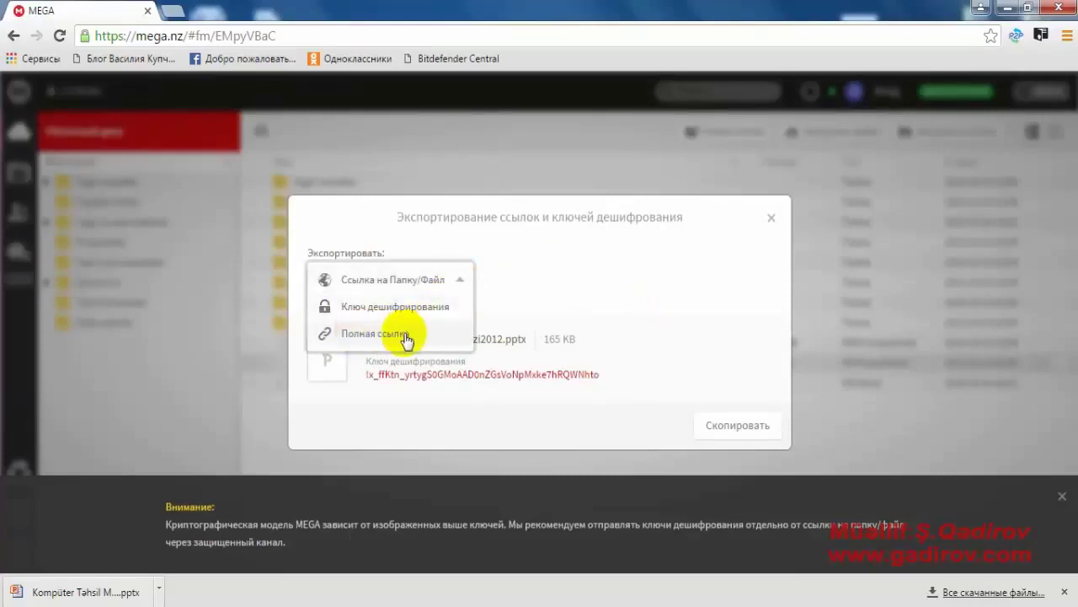
{"action": "left_click", "coordinate": [362, 335]}
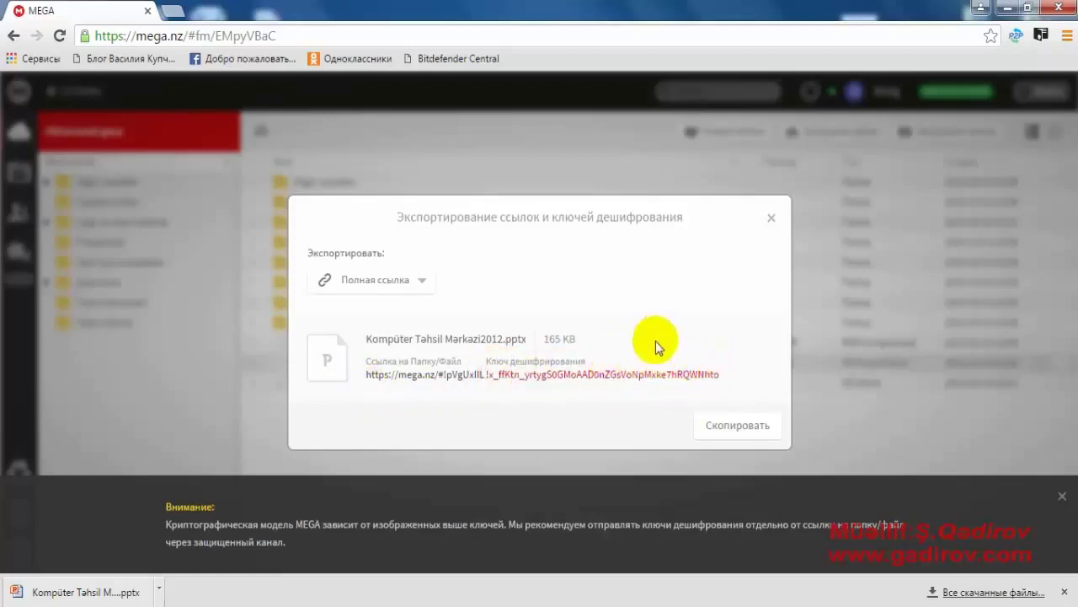
{"action": "left_click", "coordinate": [725, 424]}
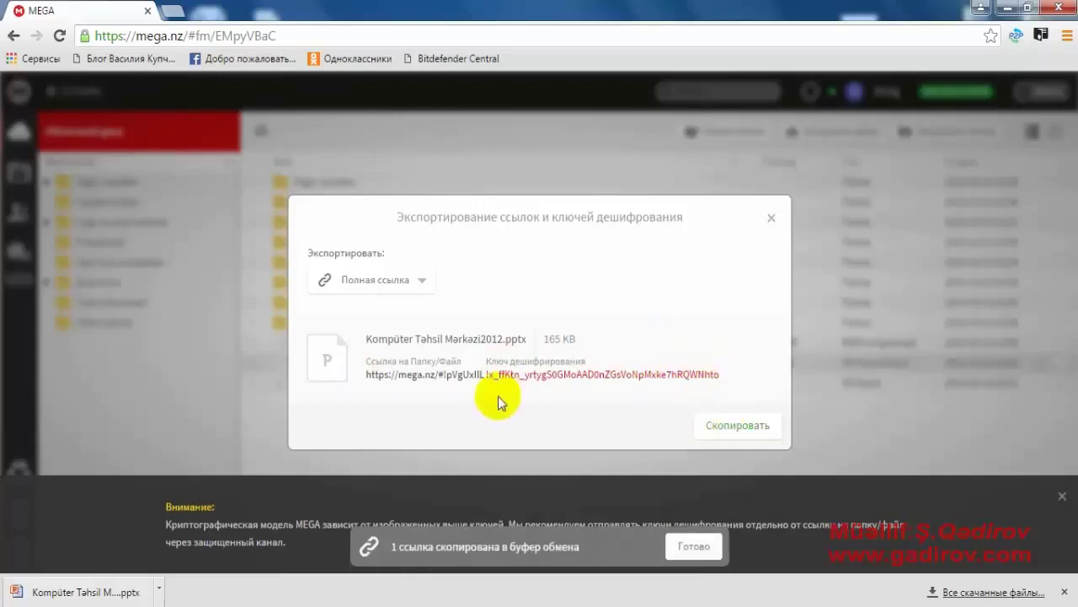
{"action": "left_click", "coordinate": [172, 14]}
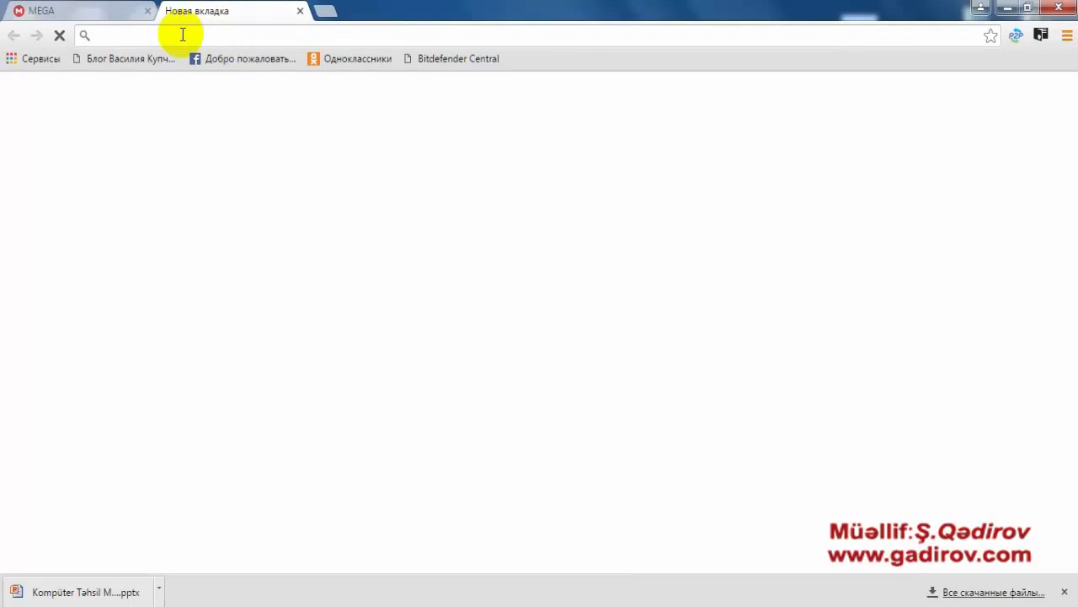
{"action": "key", "text": "Return"}
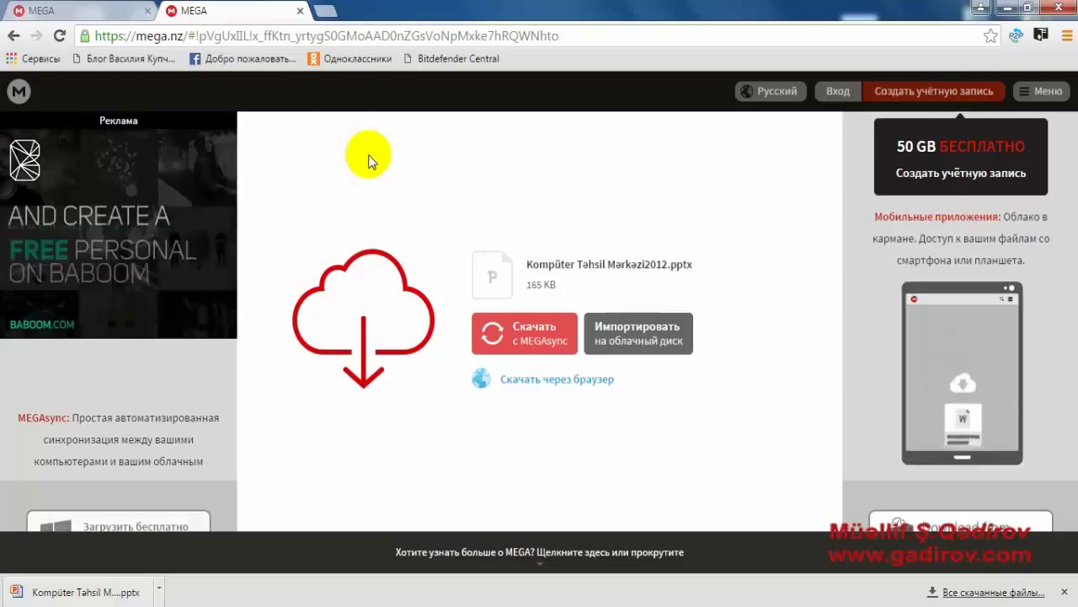
{"action": "left_click", "coordinate": [301, 11]}
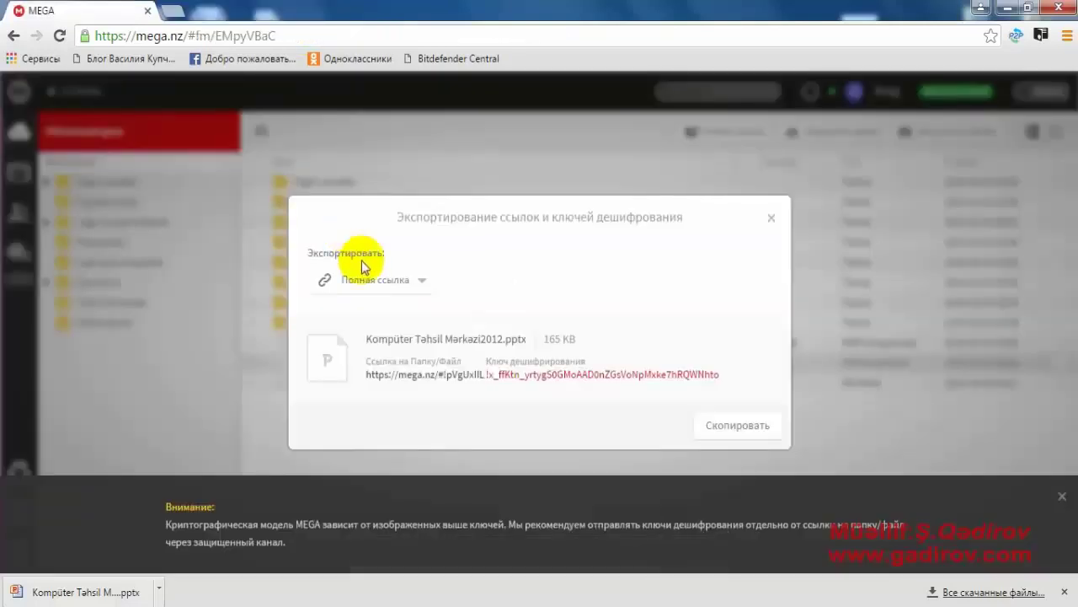
Open the Экспортировать list, then close the export dialog to return to the cloud drive.
{"action": "left_click", "coordinate": [421, 290]}
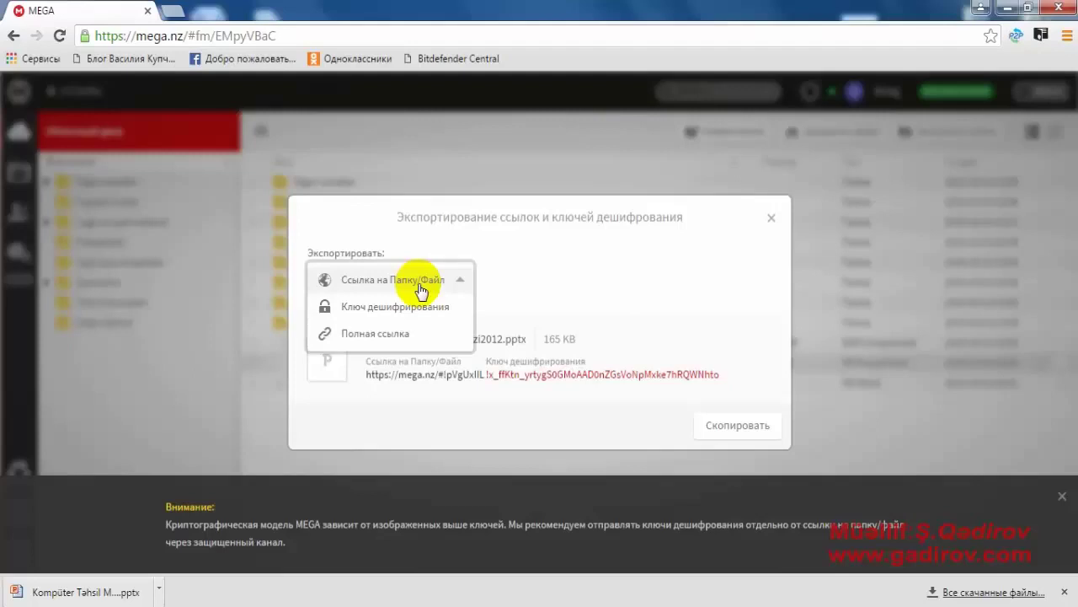
{"action": "left_click", "coordinate": [771, 221]}
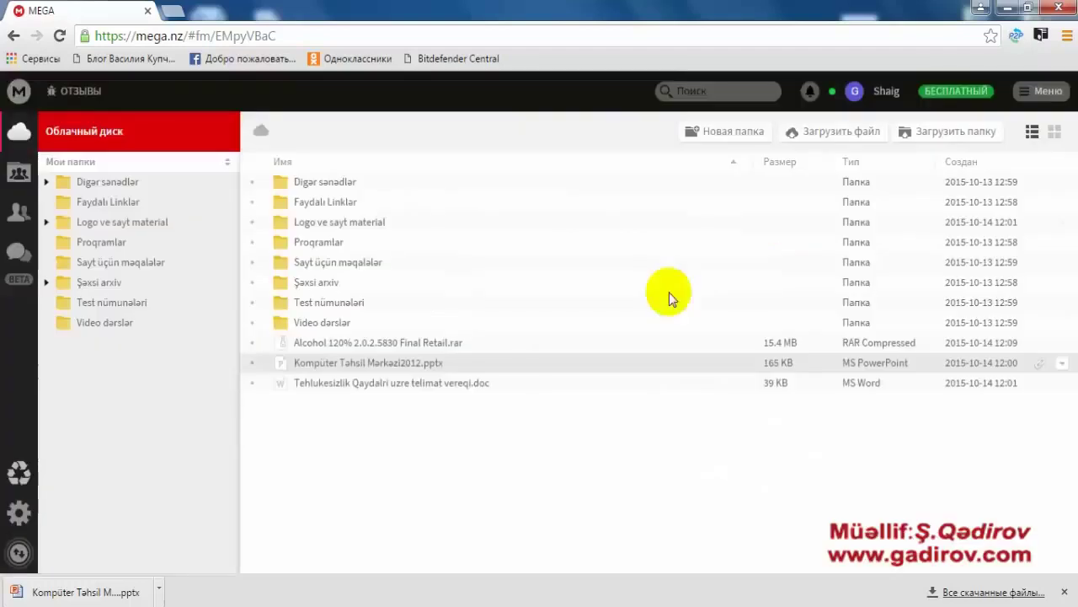
Remove the shared link from the pptx file with Удалить ссылку.
{"action": "right_click", "coordinate": [383, 363]}
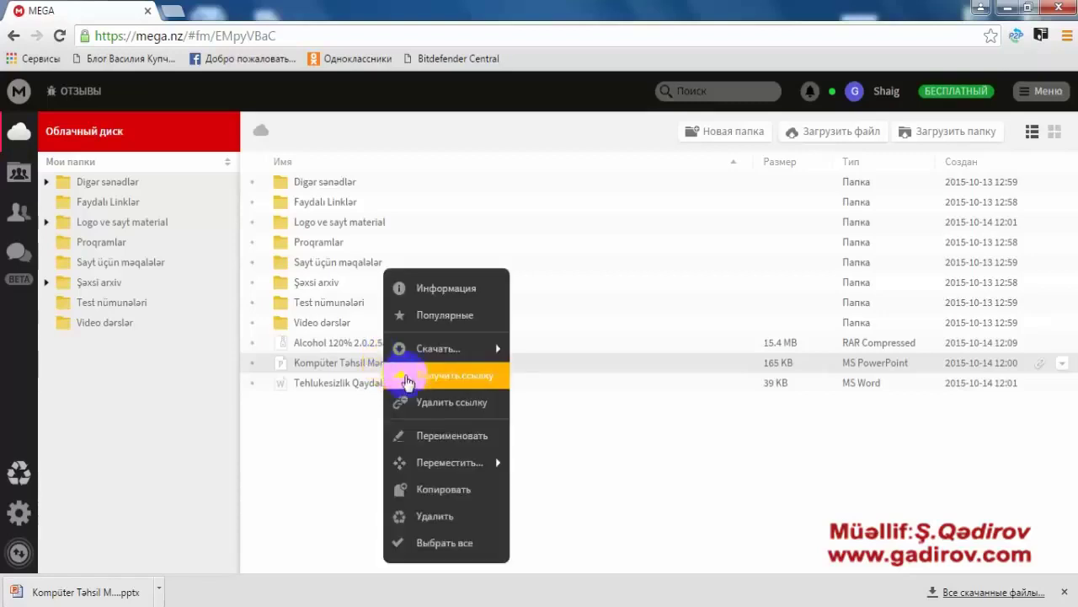
{"action": "left_click", "coordinate": [442, 410]}
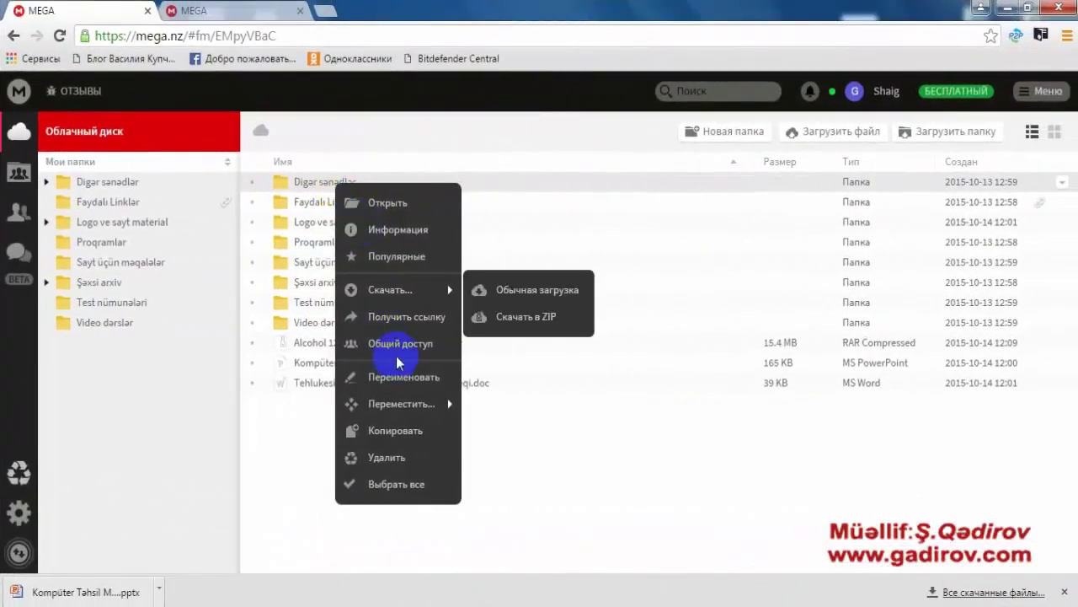
Accept the copyright warning, copy the Digər sənədlər folder's full link, and paste it into a new tab.
{"action": "key", "text": "Return"}
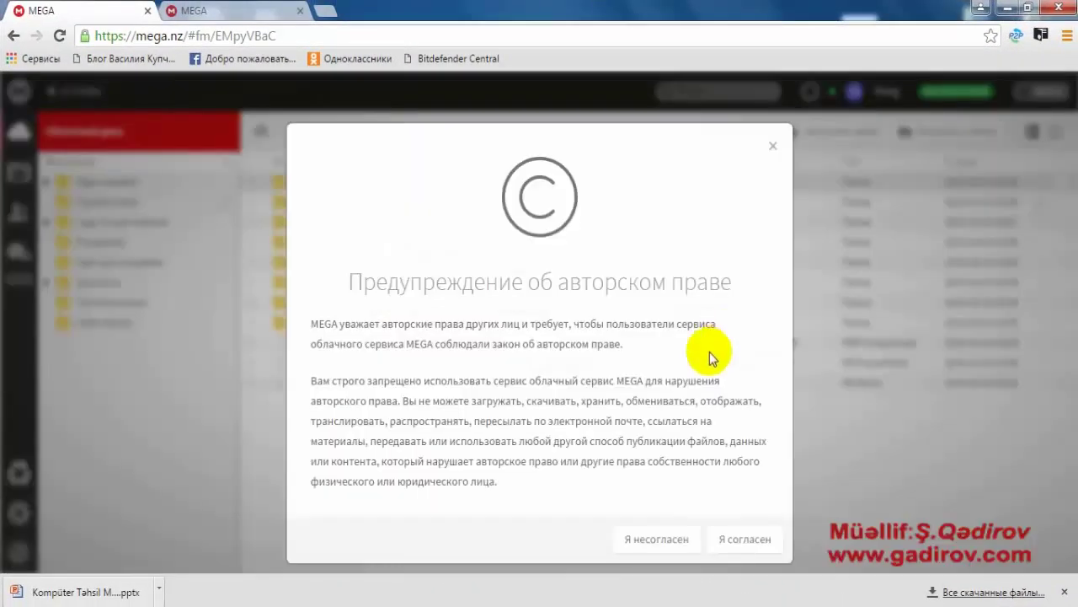
{"action": "left_click", "coordinate": [735, 538]}
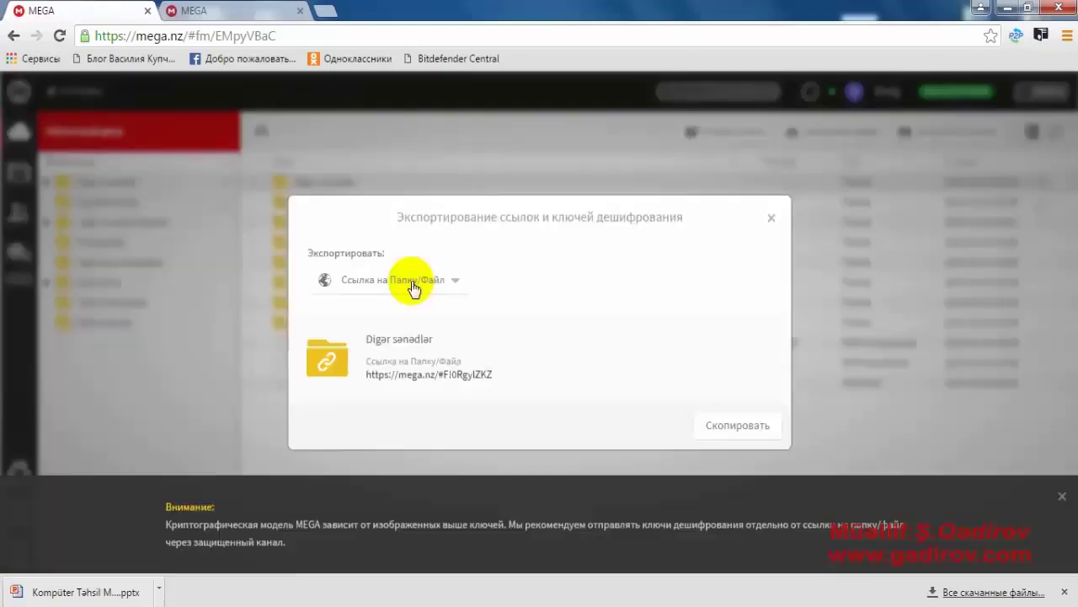
{"action": "left_click", "coordinate": [250, 11]}
{"action": "left_click", "coordinate": [300, 11]}
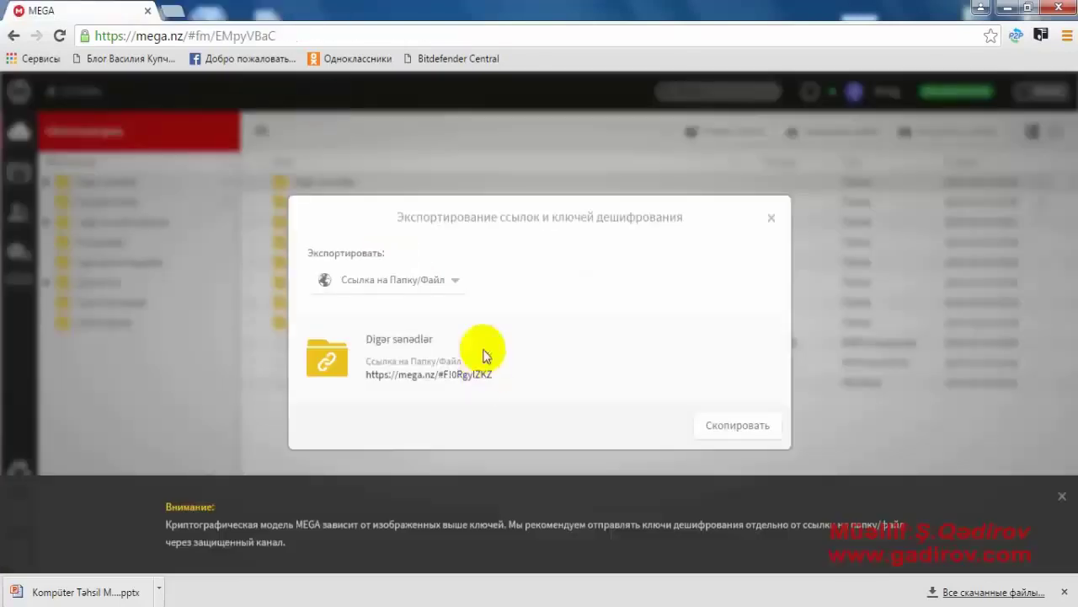
{"action": "left_click", "coordinate": [414, 282]}
{"action": "left_click", "coordinate": [400, 337]}
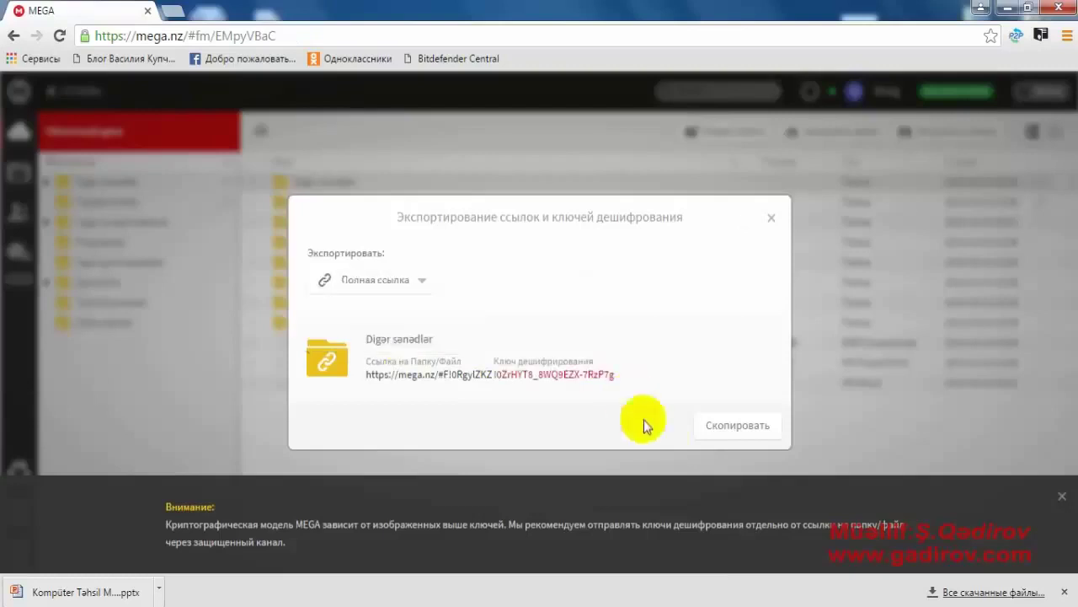
{"action": "left_click", "coordinate": [725, 425]}
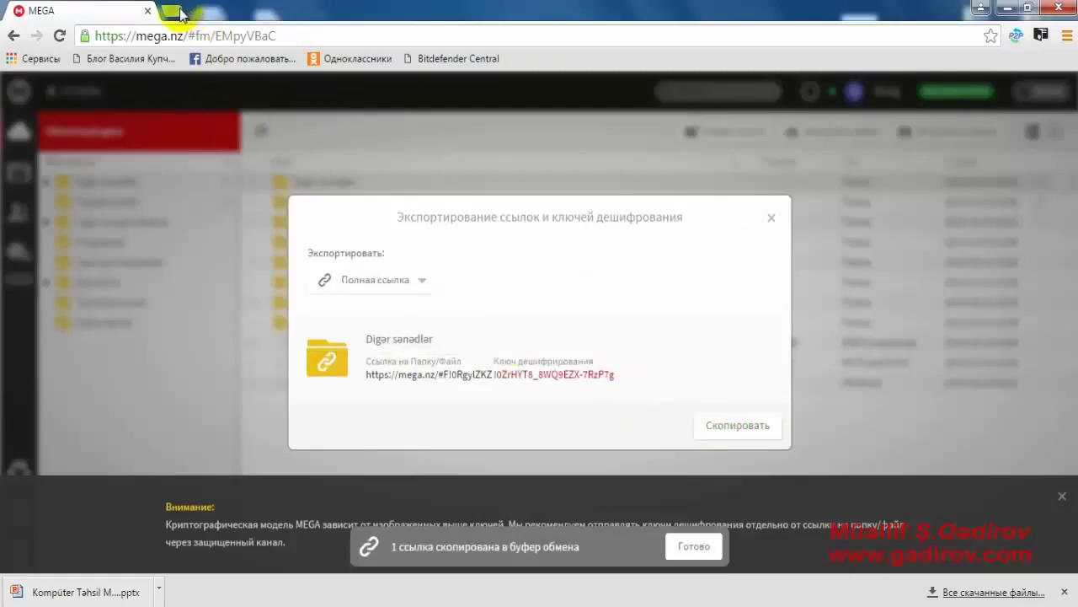
{"action": "left_click", "coordinate": [173, 11]}
Load the pasted Digər sənədlər folder link, showing subfolders Biletlar and cixmali.
{"action": "key", "text": "Return"}
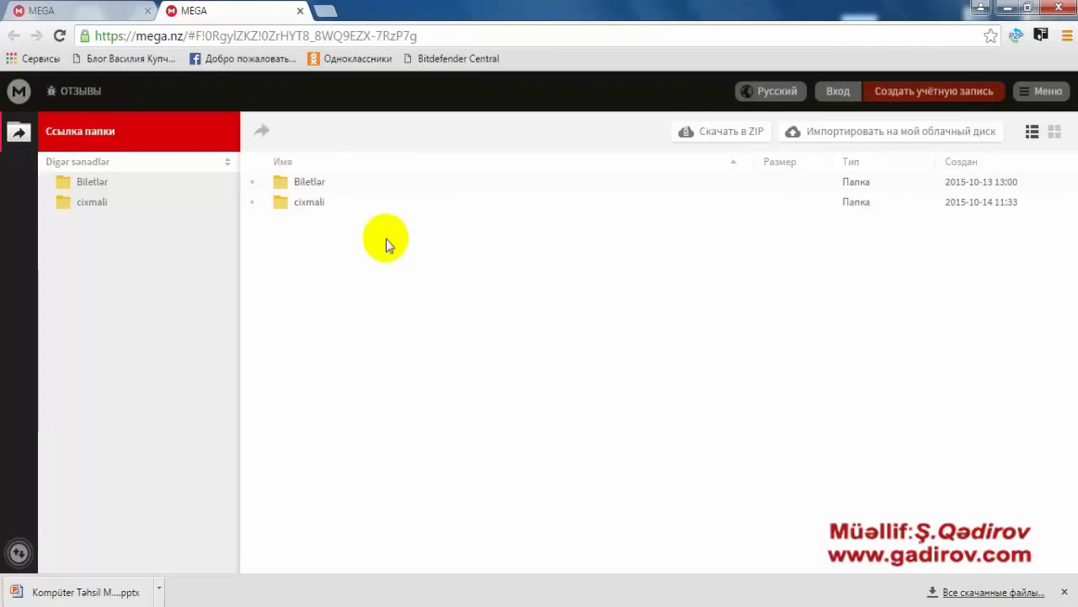
Queue the shared Digər sənədlər folder as a ZIP download with Скачать в ZIP.
{"action": "left_click", "coordinate": [717, 135]}
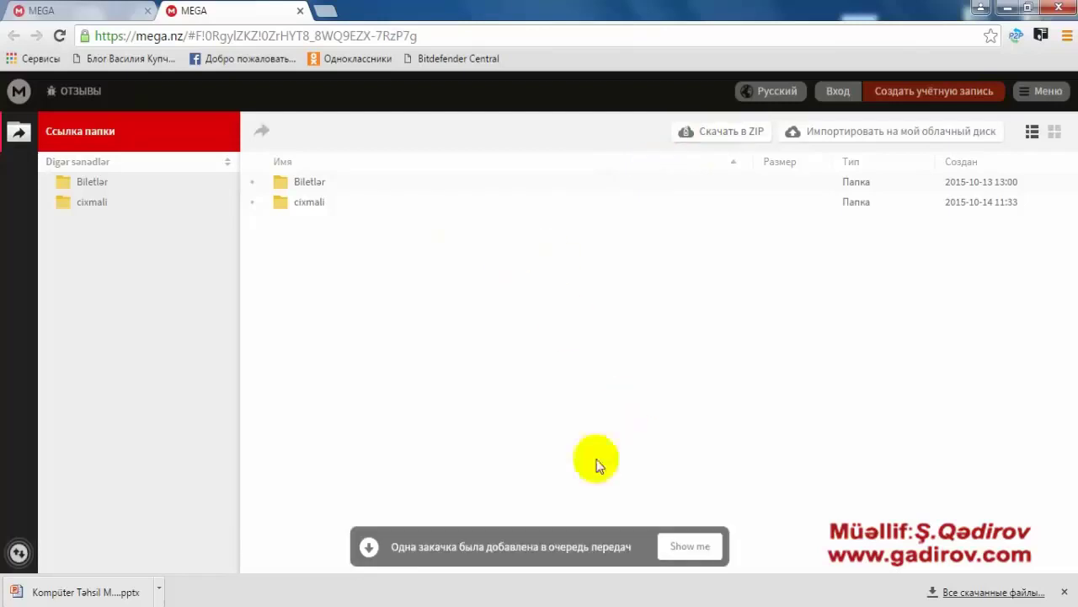
{"action": "left_click", "coordinate": [523, 558]}
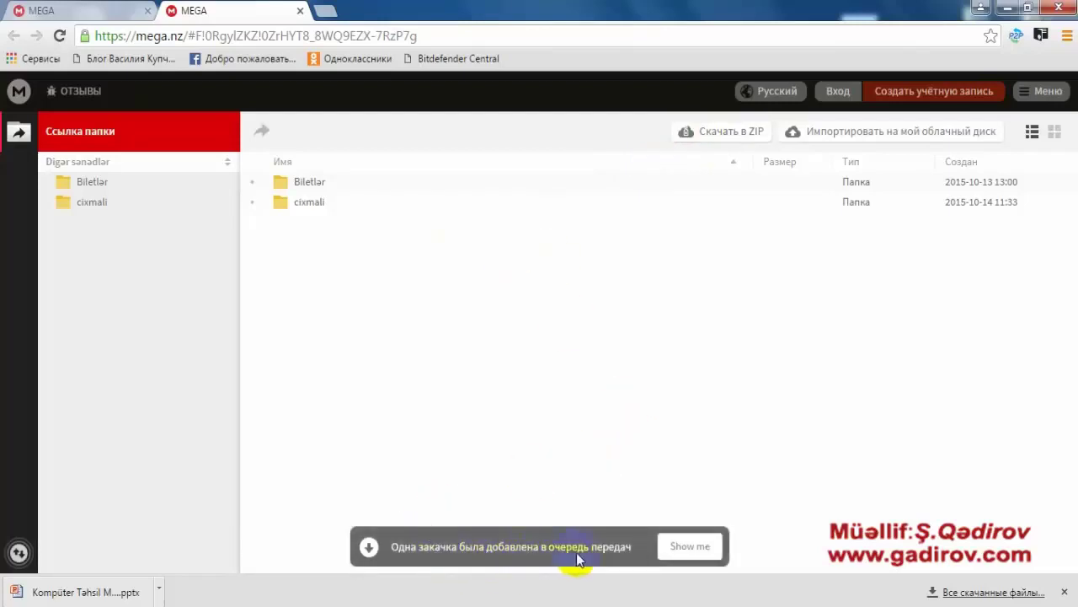